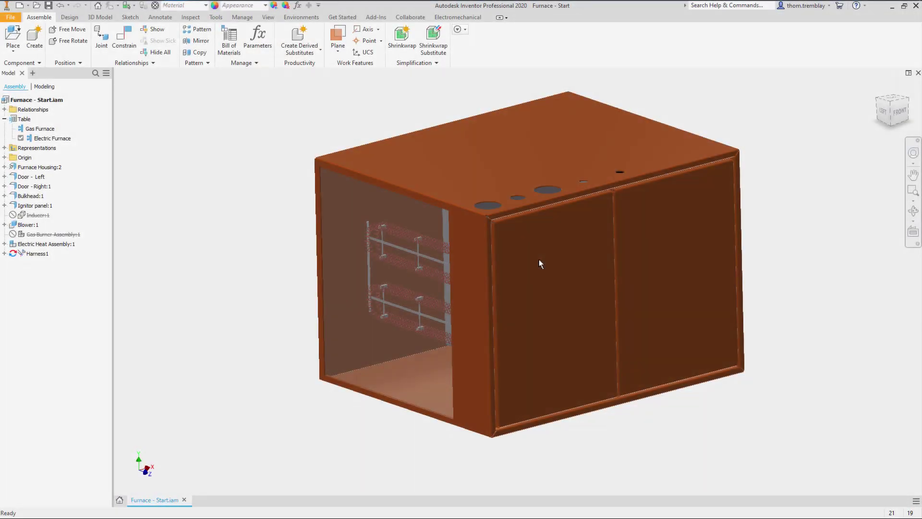
- Hide the left door and orbit toward the front to expose the wiring and control box
click(539, 262)
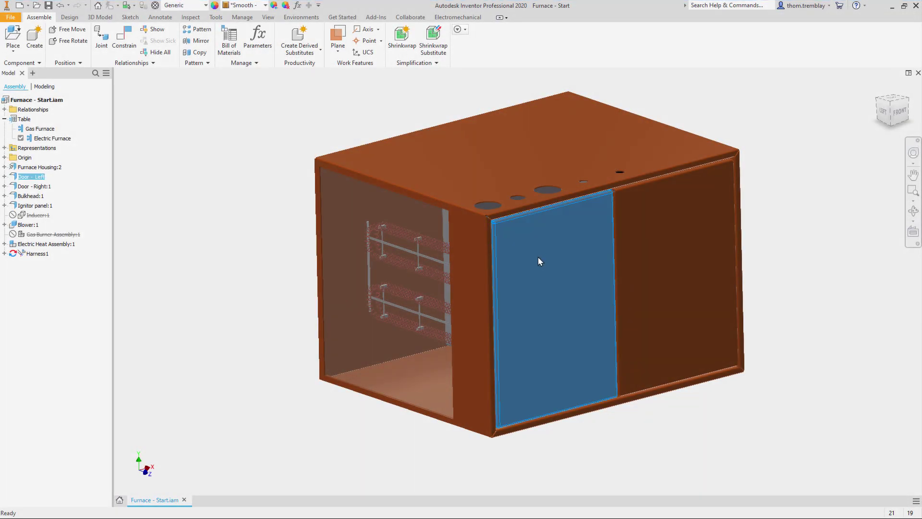
right_click(559, 266)
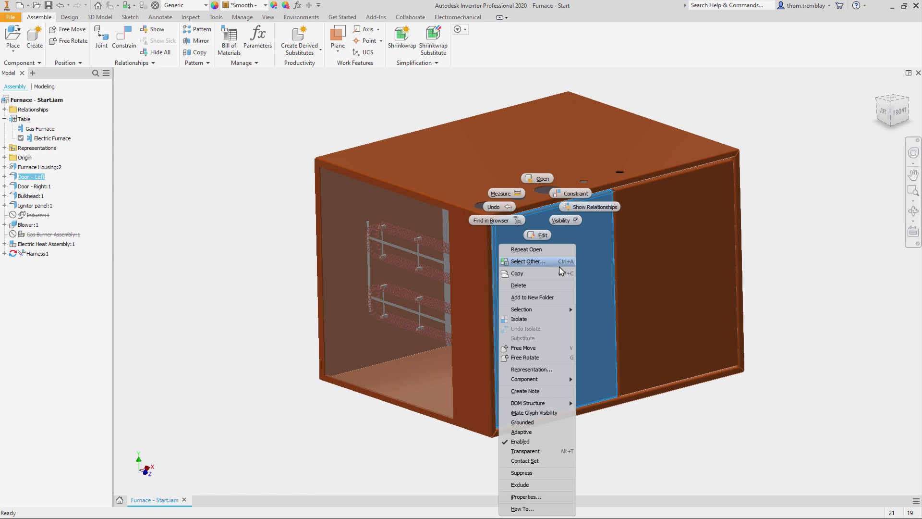
click(586, 226)
shift+middle_drag(581, 250, 224, 263)
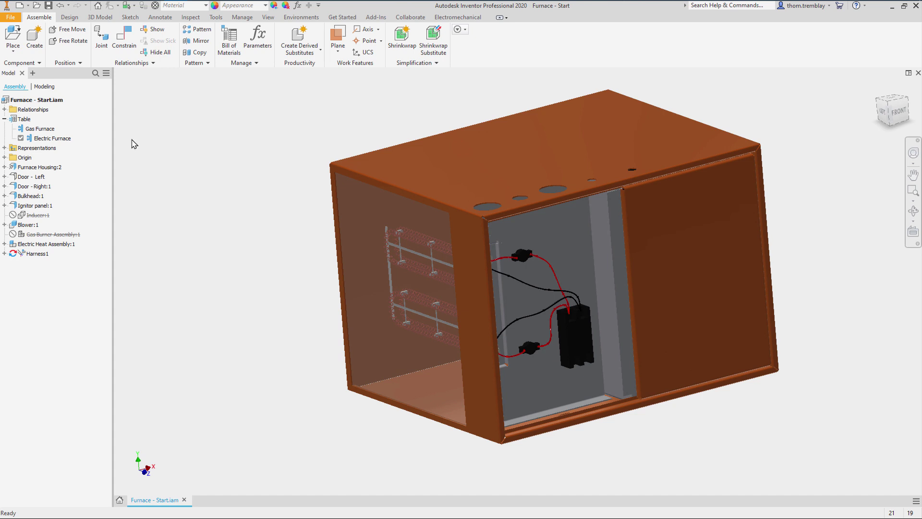
- Activate the Gas Furnace configuration, make Door - Left visible again, and return to Home view
double_click(43, 129)
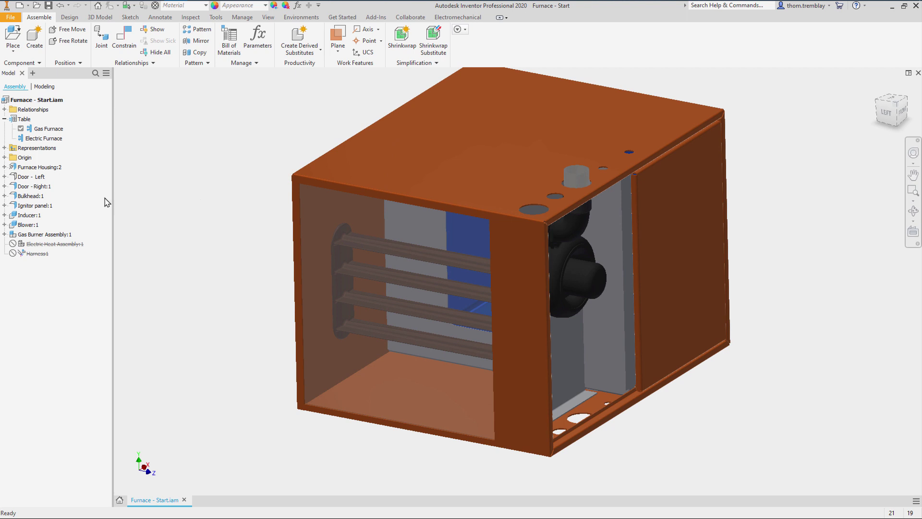
right_click(44, 178)
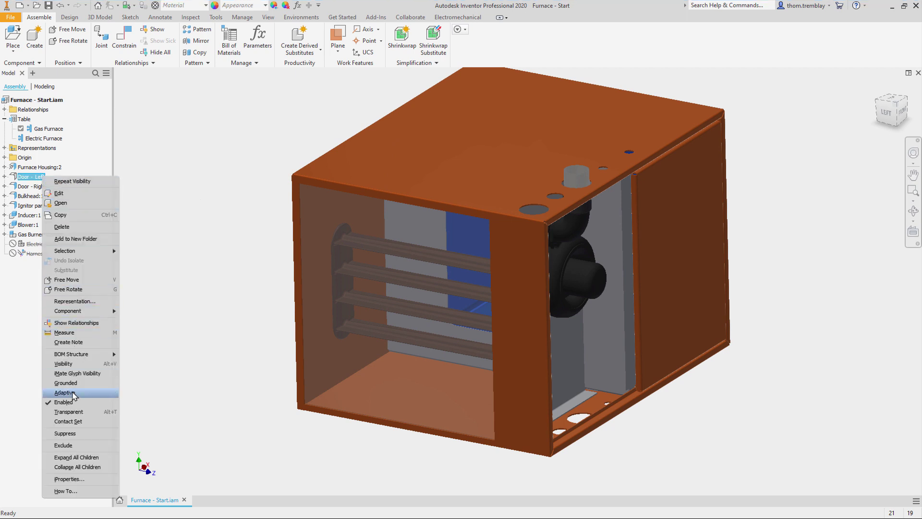
click(71, 364)
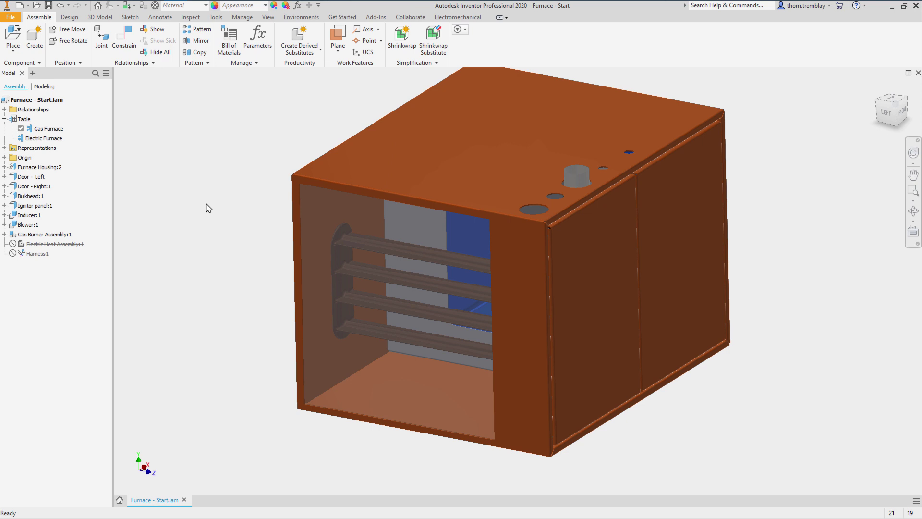
key(F6)
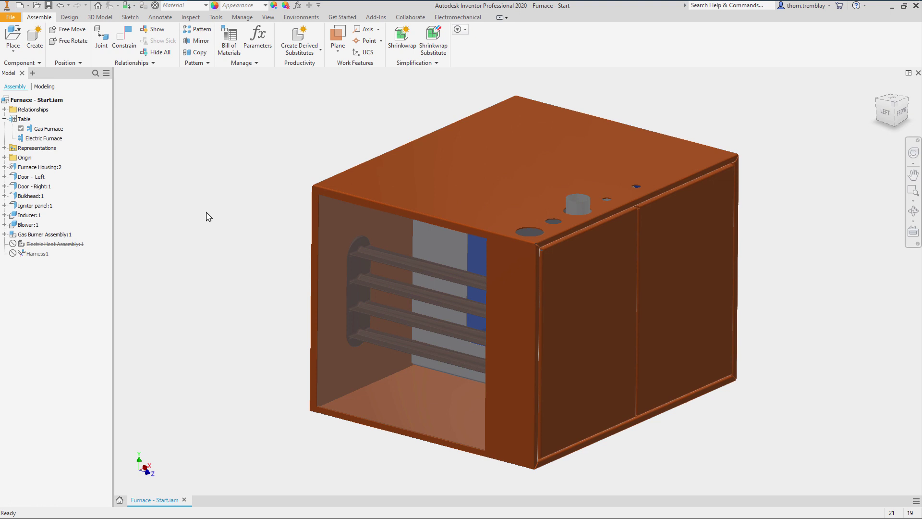
- Switch the assembly into the BIM Content environment
click(311, 20)
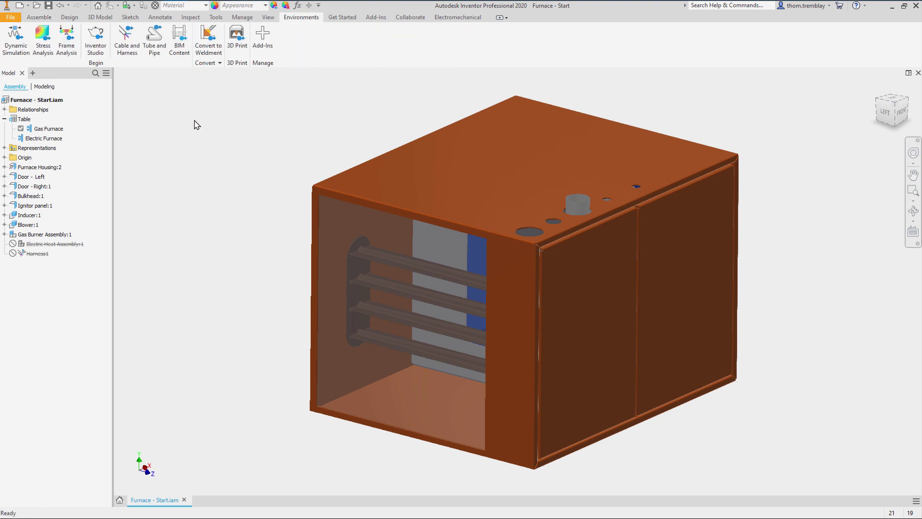
click(178, 39)
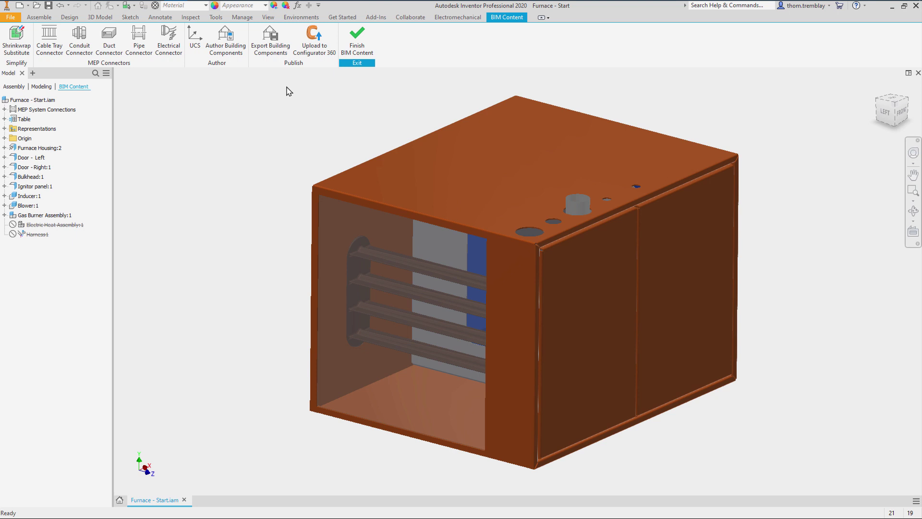
- Start a Shrinkwrap Substitute with the Default design view and begin Select to Exclude
click(16, 35)
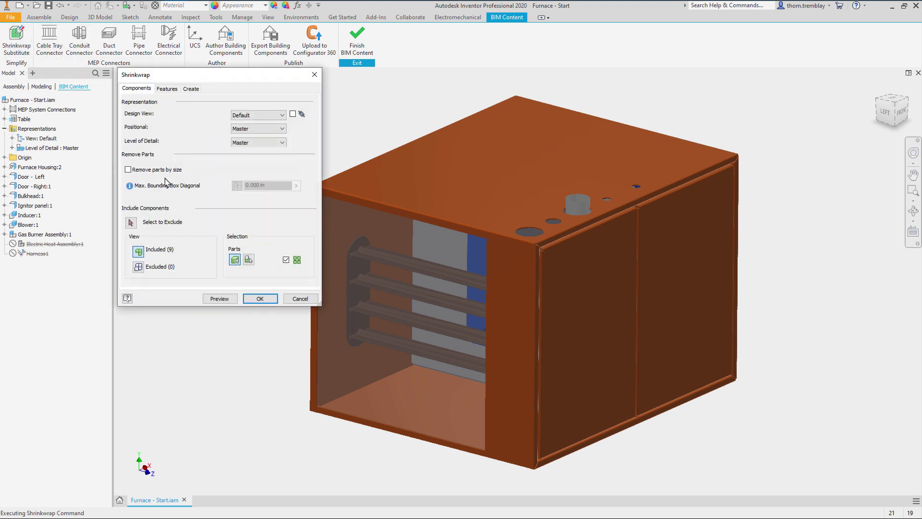
click(281, 115)
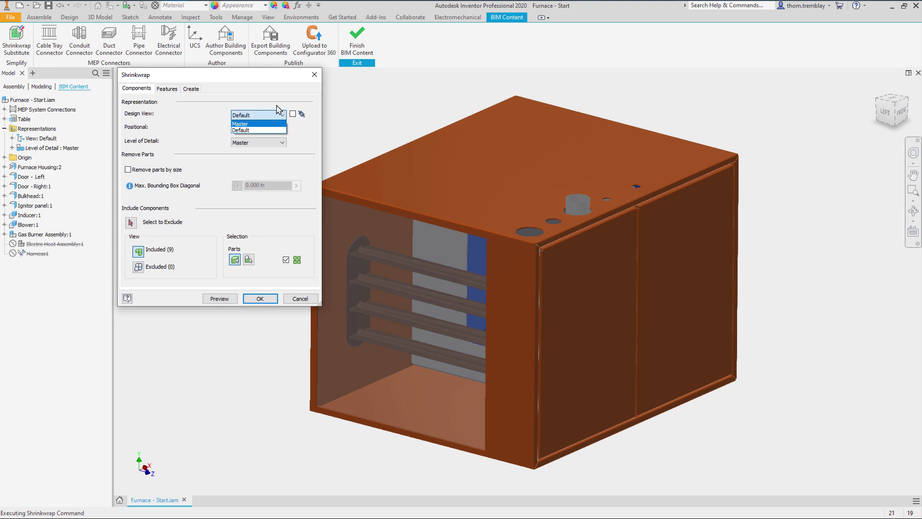
click(278, 111)
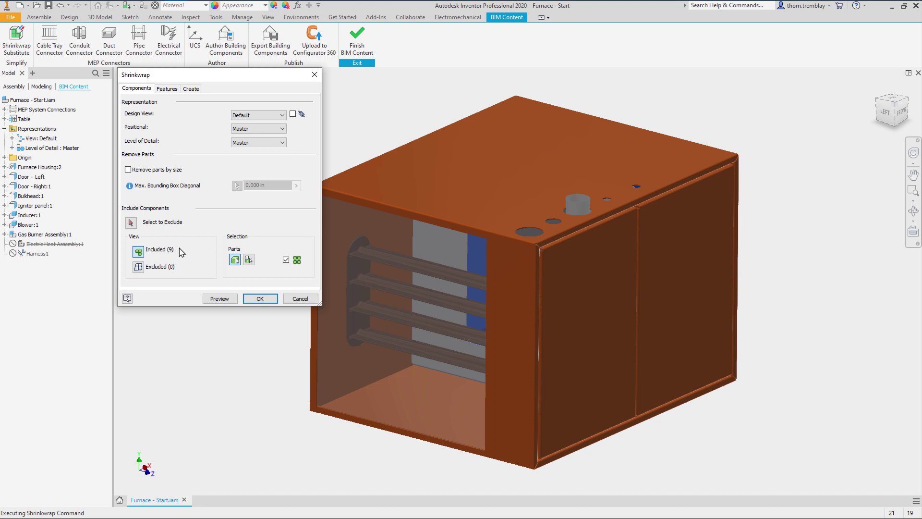
click(131, 223)
- Exclude the housing, front panel, blower, inducer, bulkhead, heat exchanger and burner parts
click(431, 155)
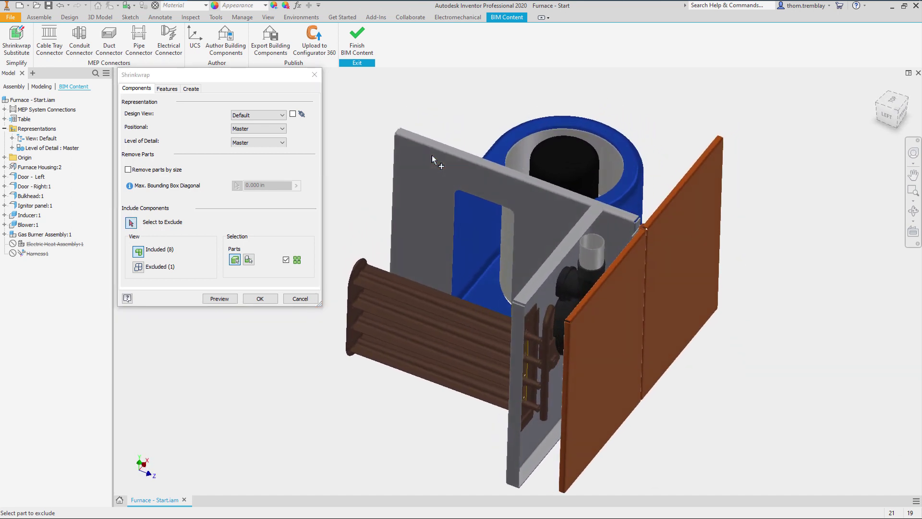
click(469, 177)
click(548, 171)
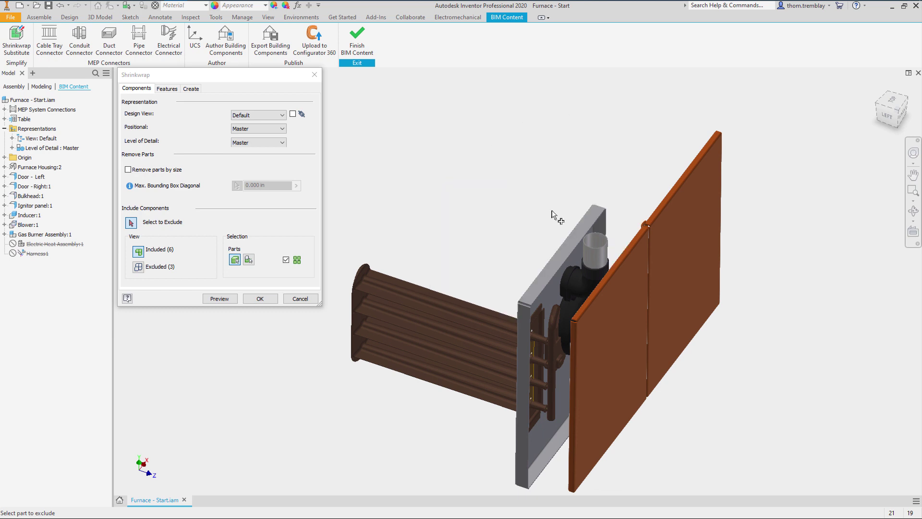
click(586, 250)
click(576, 249)
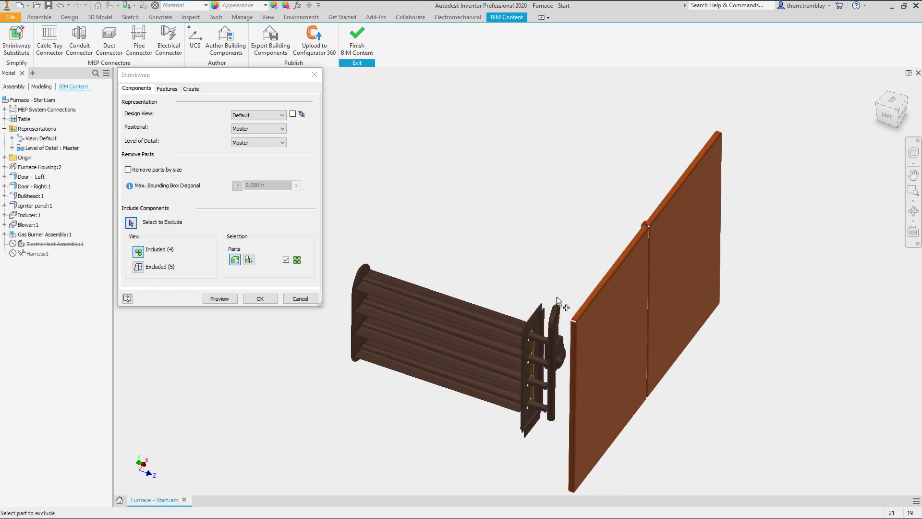
click(555, 308)
click(542, 320)
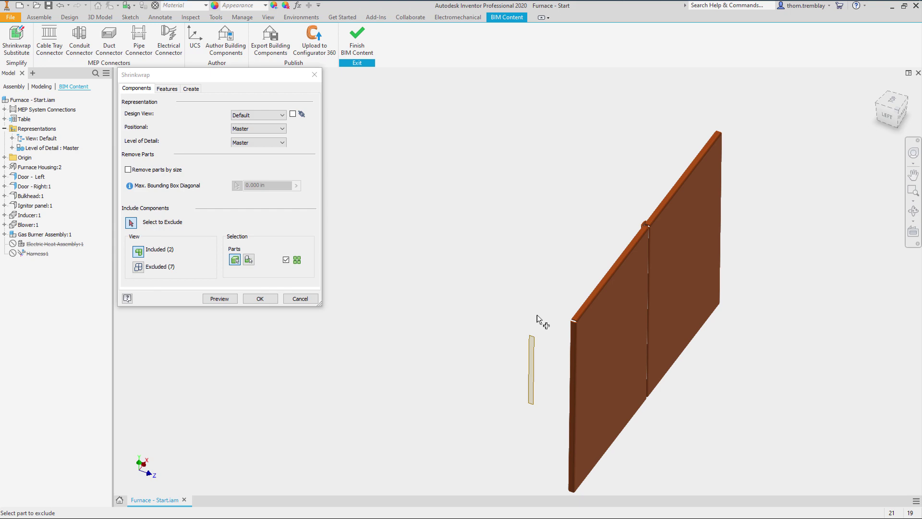
- Review the Included and Excluded lists and re-include the furnace housing
click(139, 267)
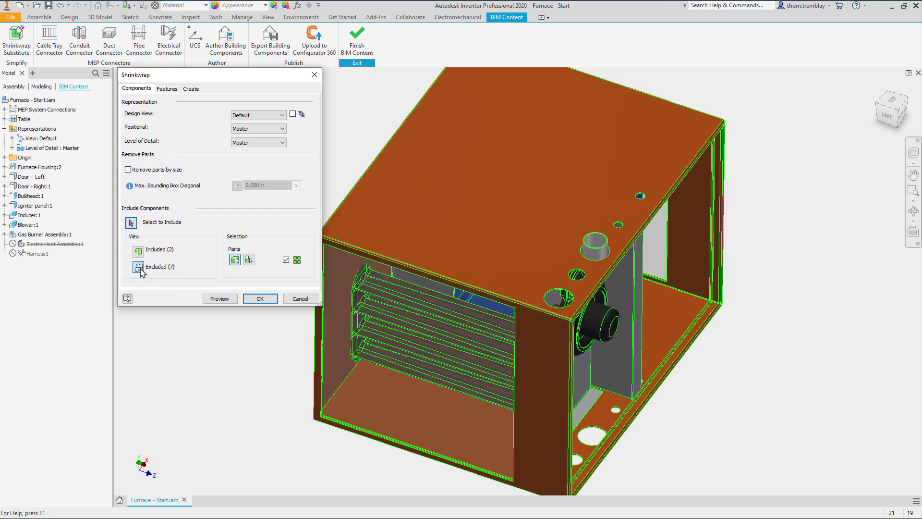
click(138, 251)
click(139, 267)
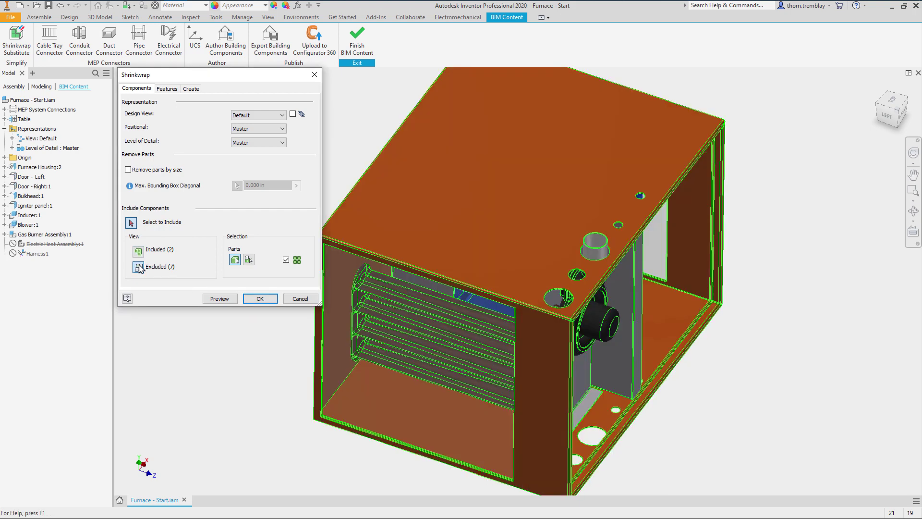
click(405, 200)
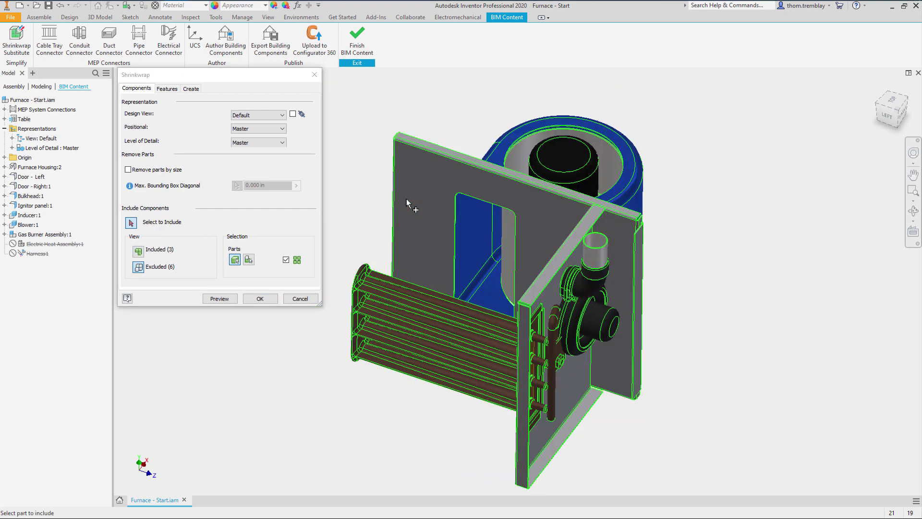
click(138, 252)
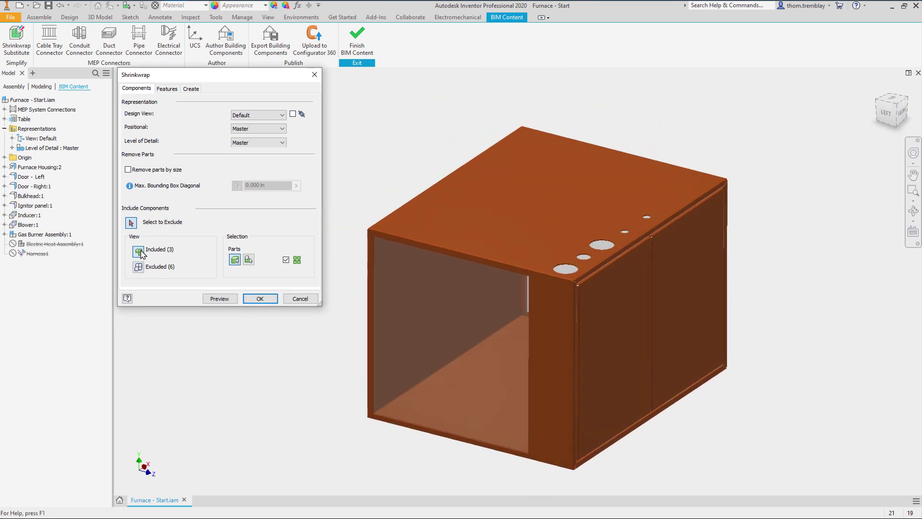
- Set Remove Fillets to All and preview the solid shrinkwrap with its capped grey end
click(167, 89)
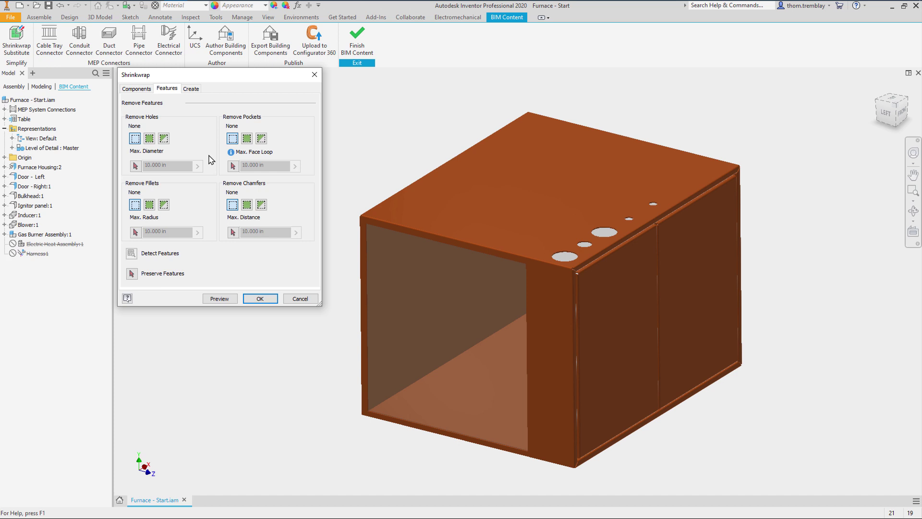
click(150, 205)
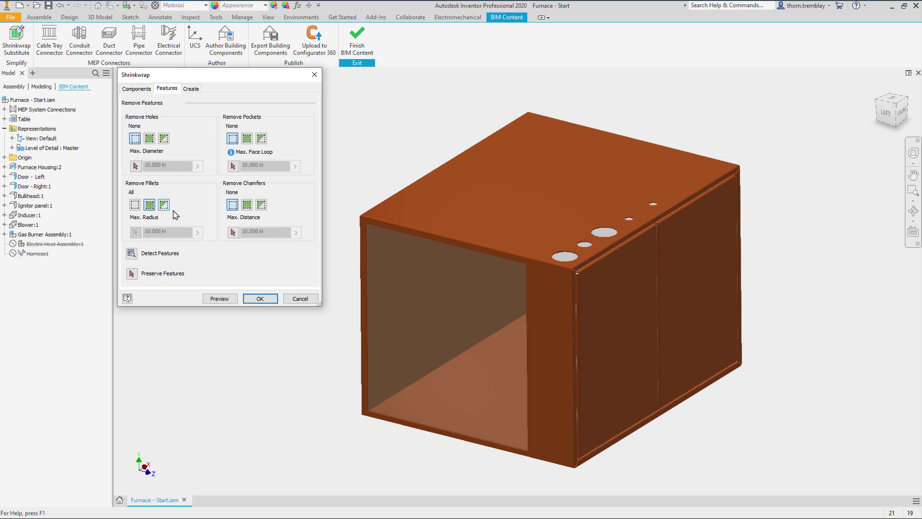
click(213, 297)
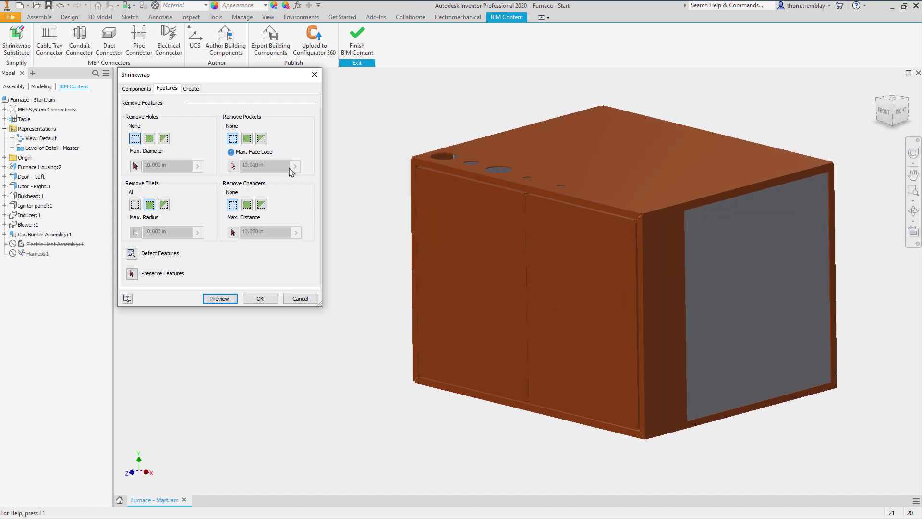
click(191, 89)
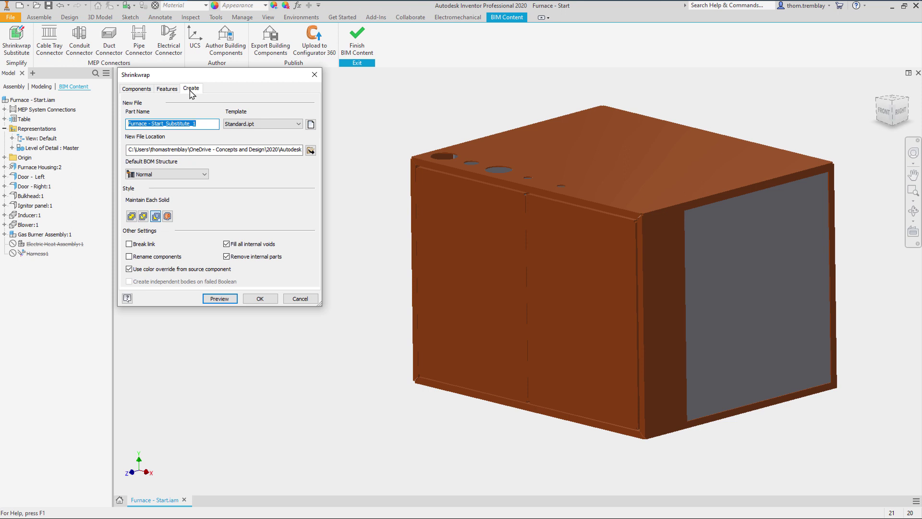
click(295, 124)
click(288, 123)
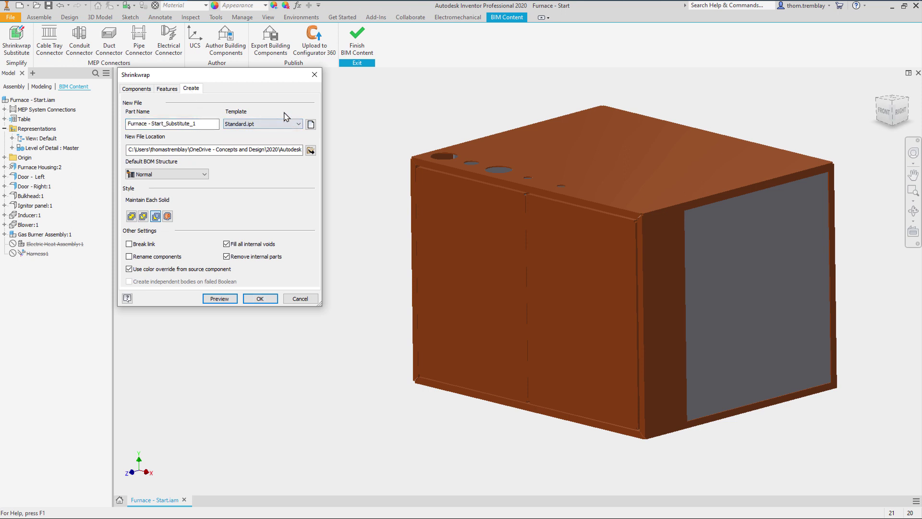
click(210, 125)
- Create the substitute part Furnace - Start_Substitute_1 and select it in the browser
click(263, 301)
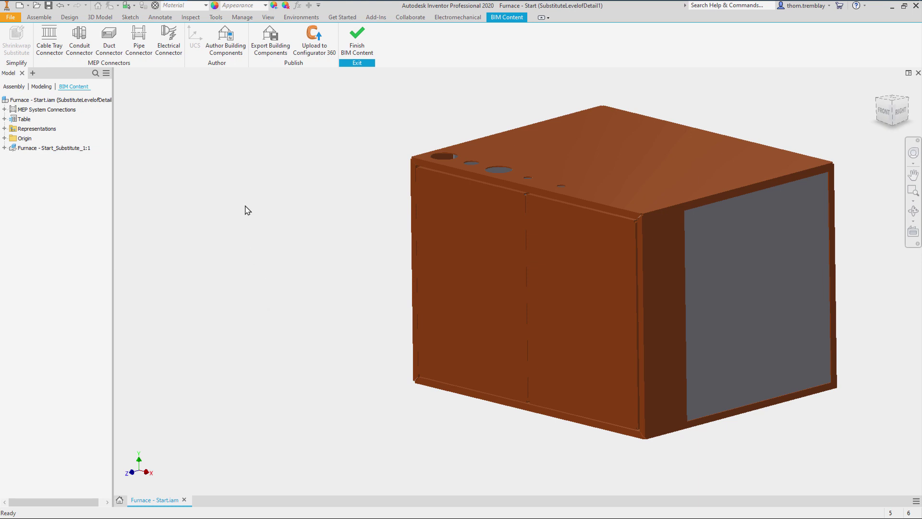
click(85, 153)
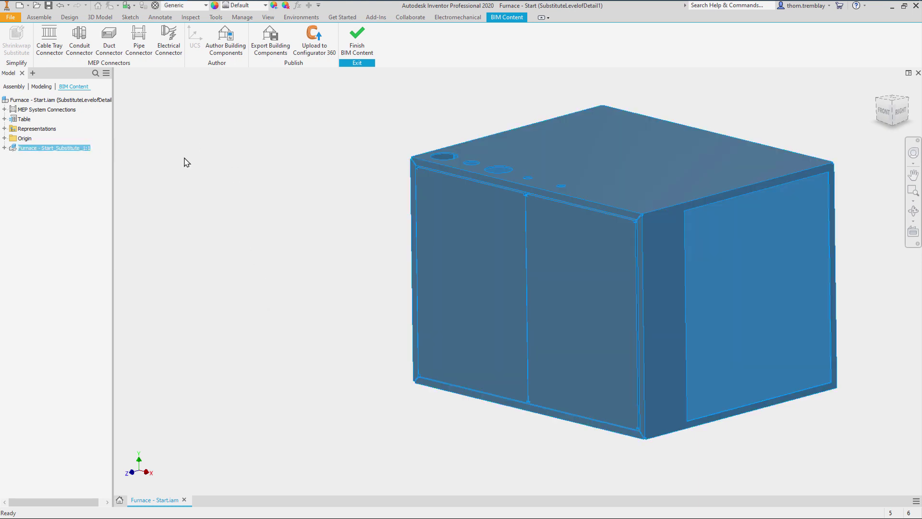